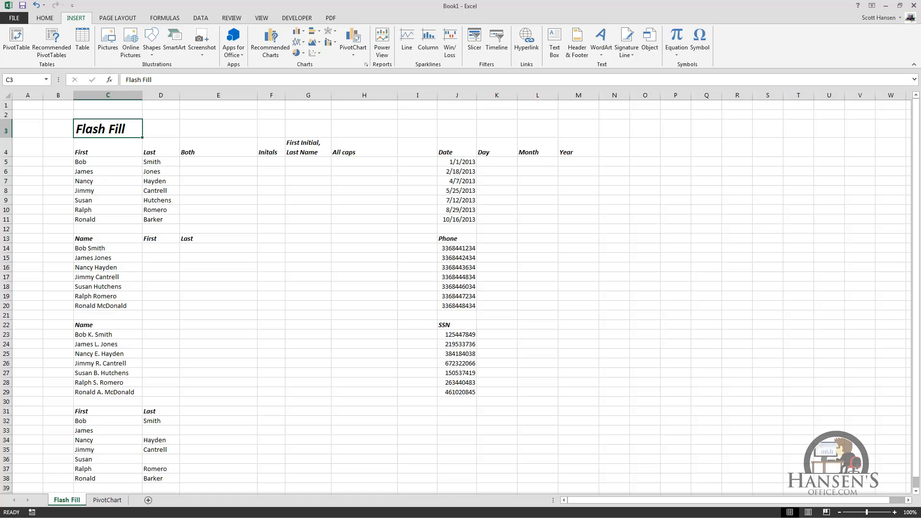
Enter the first person's full name in E5 and Flash Fill the Both column through E11.
click(204, 162)
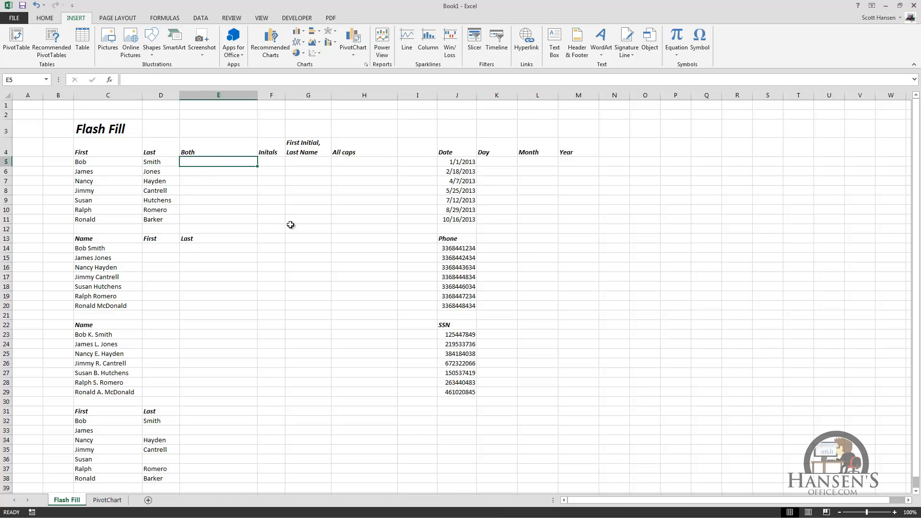
text(Bob S)
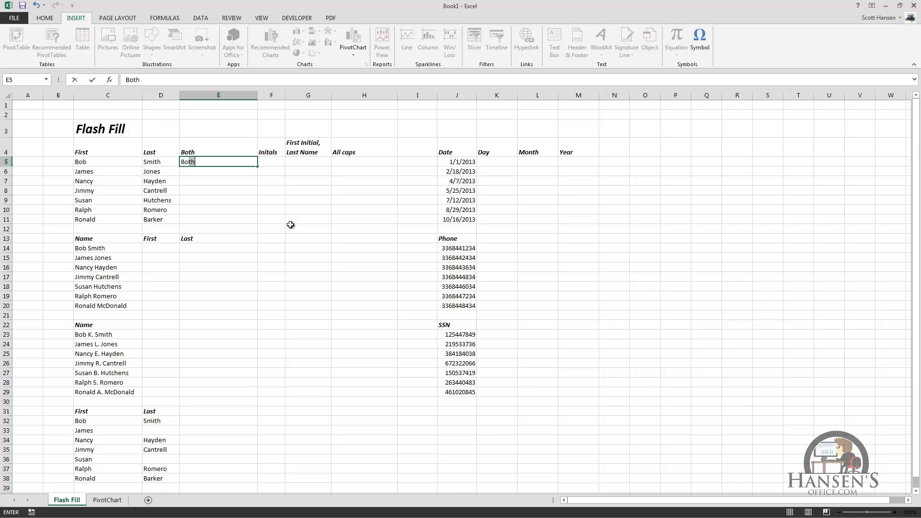
text(mith)
key(ctrl+Return)
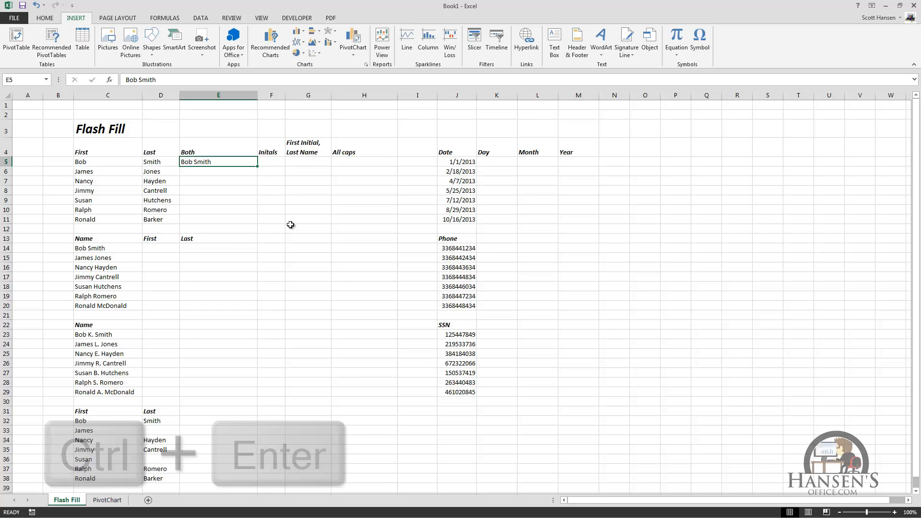
key(ctrl+e)
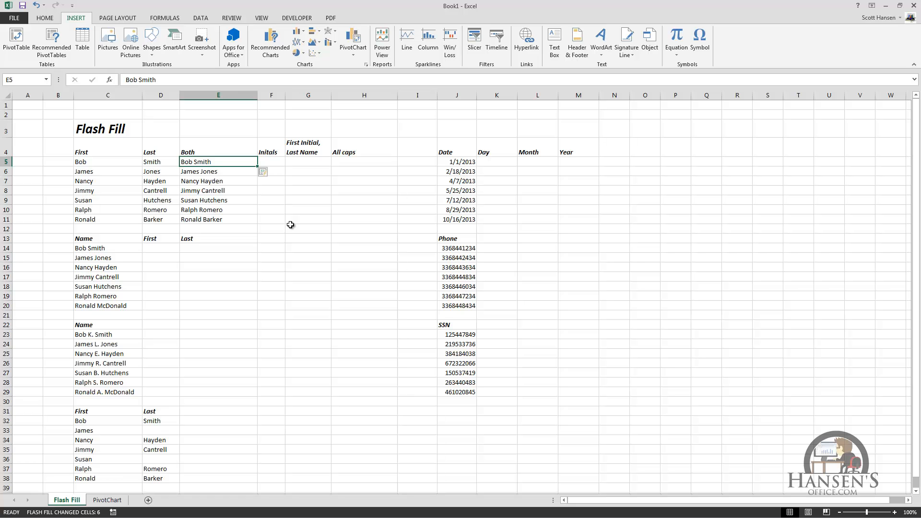
key(Right)
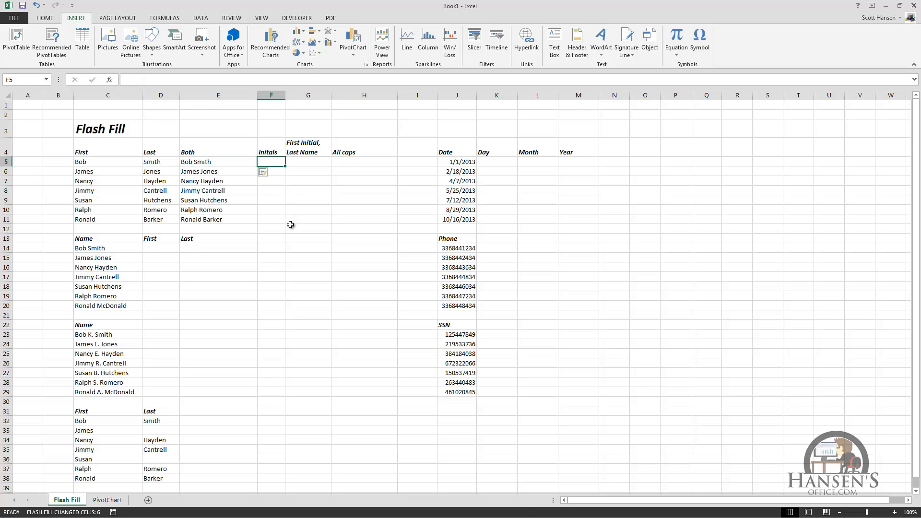
Try Flash Fill from the first person's initials in F5, then undo the wrong result.
text(B S)
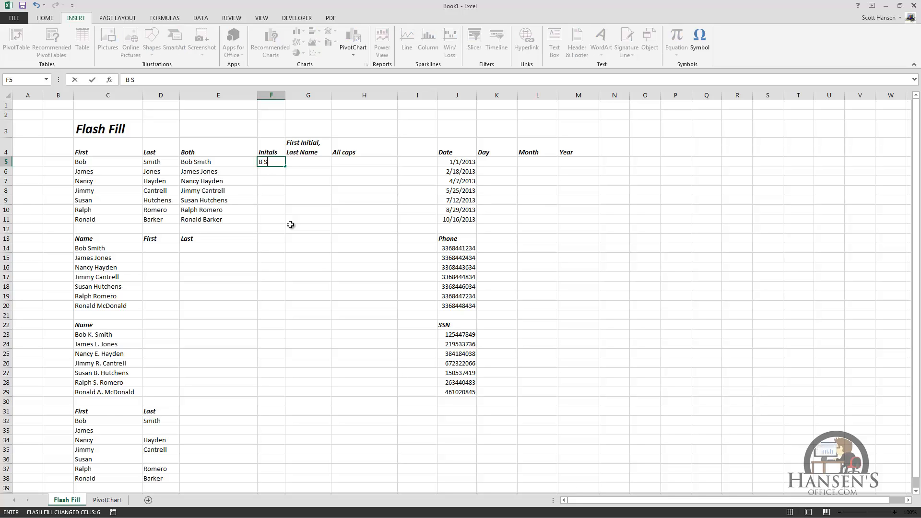
key(ctrl+Return)
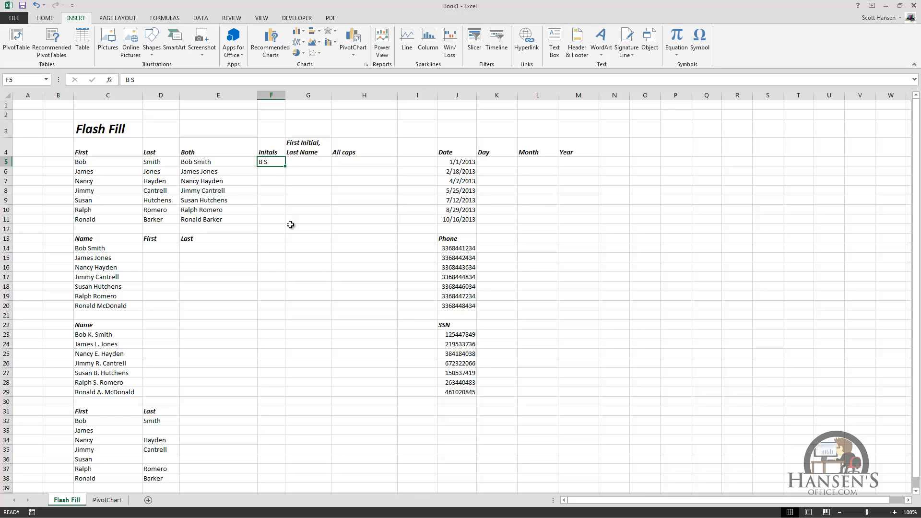
key(ctrl+e)
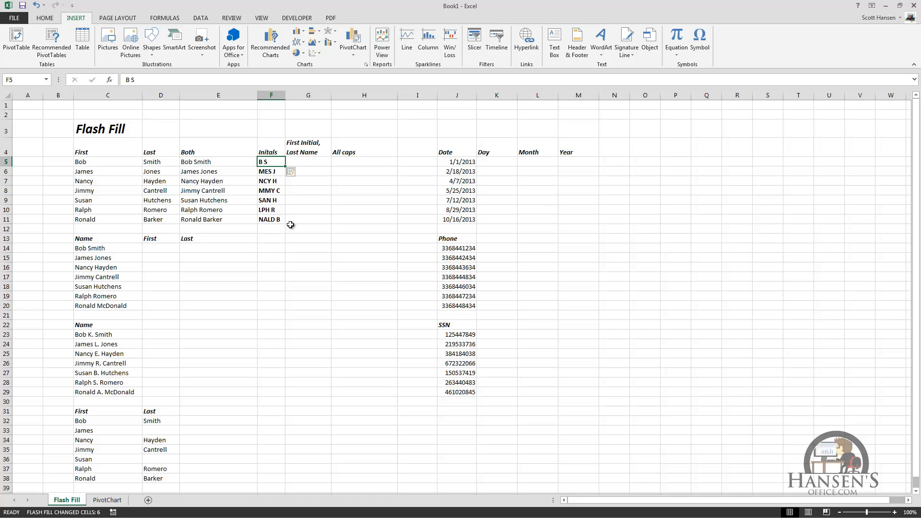
key(ctrl+z)
Within F5:F11, add a second initials example in F6 and Flash Fill the remaining initials.
key(shift+Down)
key(shift+Down)
key(shift+Down)
key(shift+Down)
key(shift+Down)
key(shift+Down)
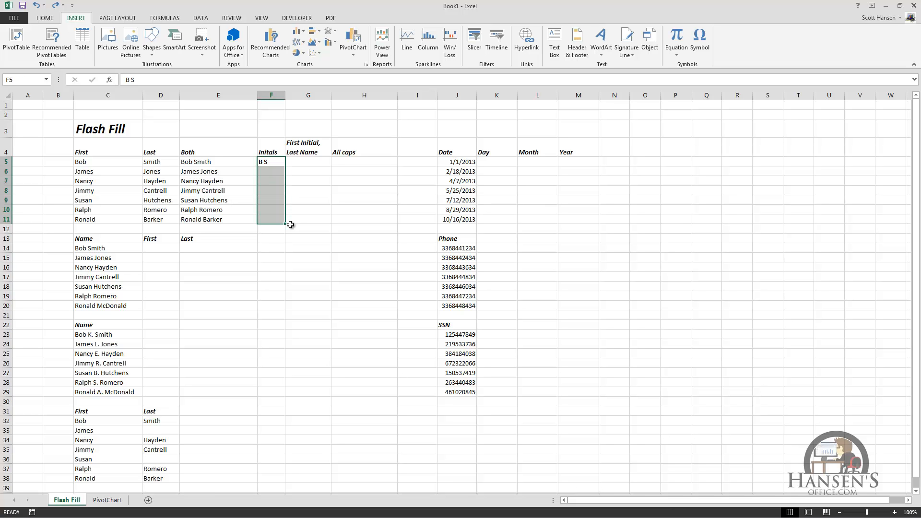
key(Return)
text(J)
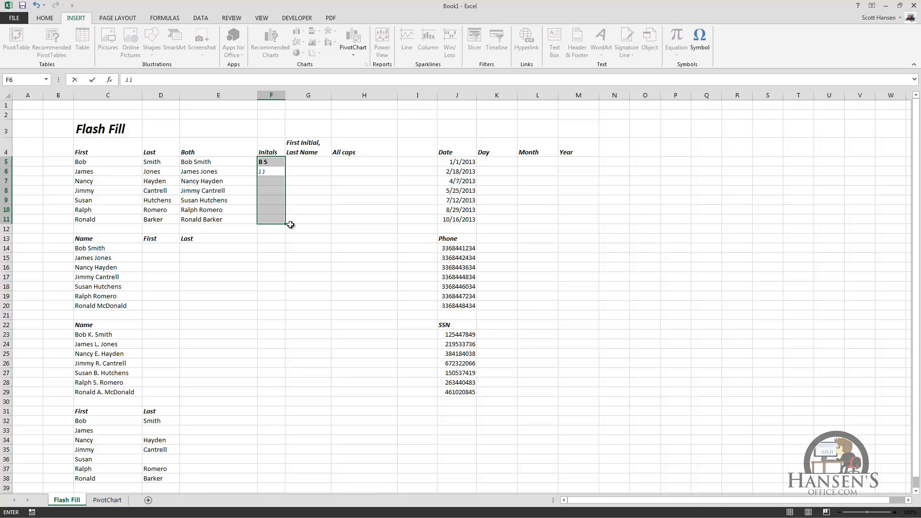
text( J)
key(Return)
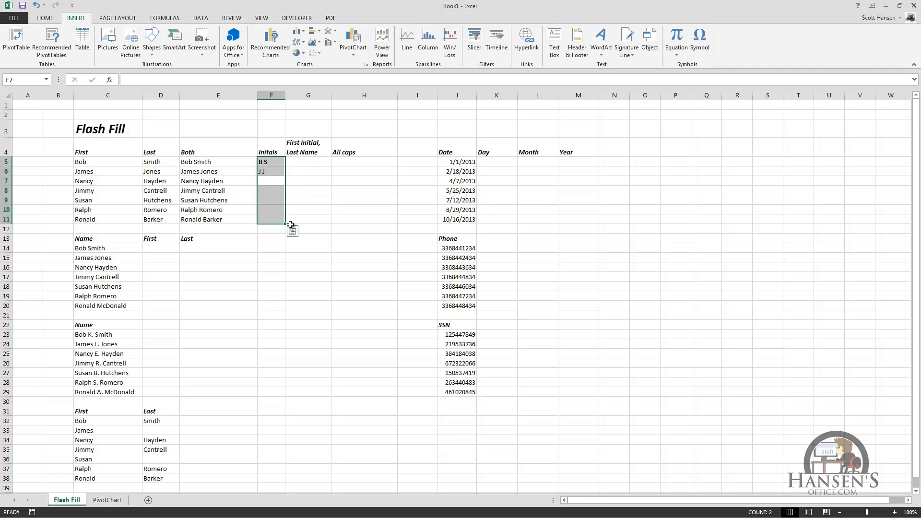
key(ctrl+e)
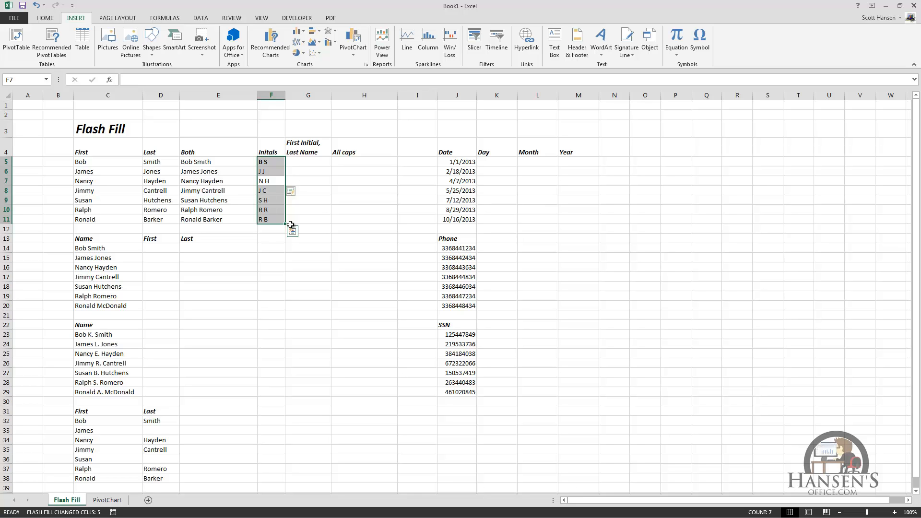
key(Right)
Try Flash Fill from a first-initial-plus-last-name example in G5, then undo the wrong result.
key(Up)
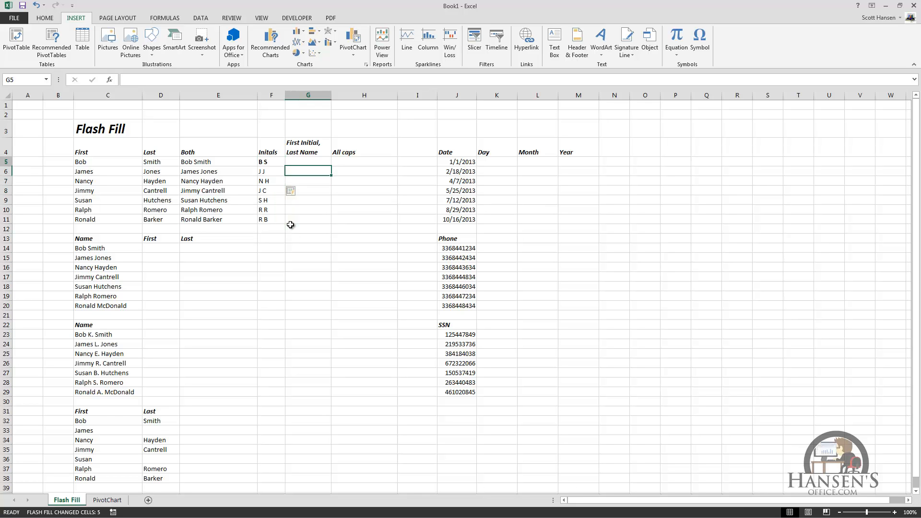
key(Up)
text(B S)
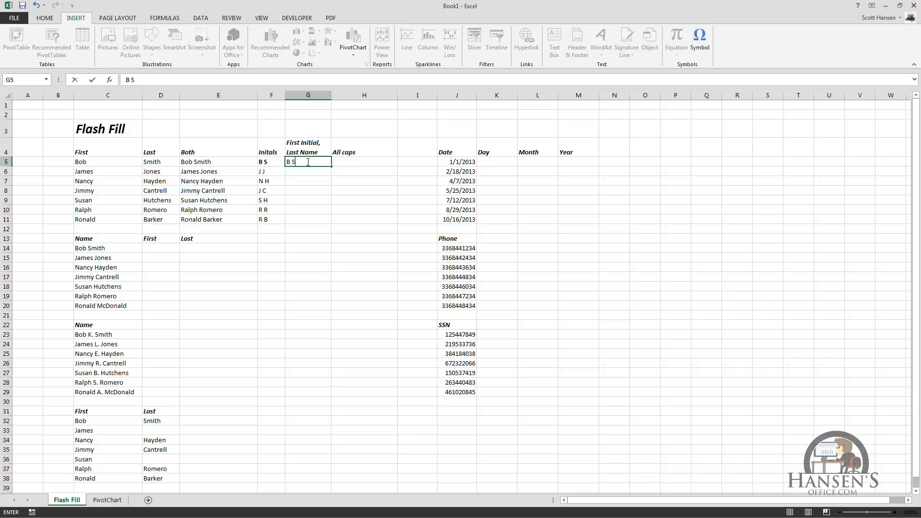
text(mith)
key(ctrl+e)
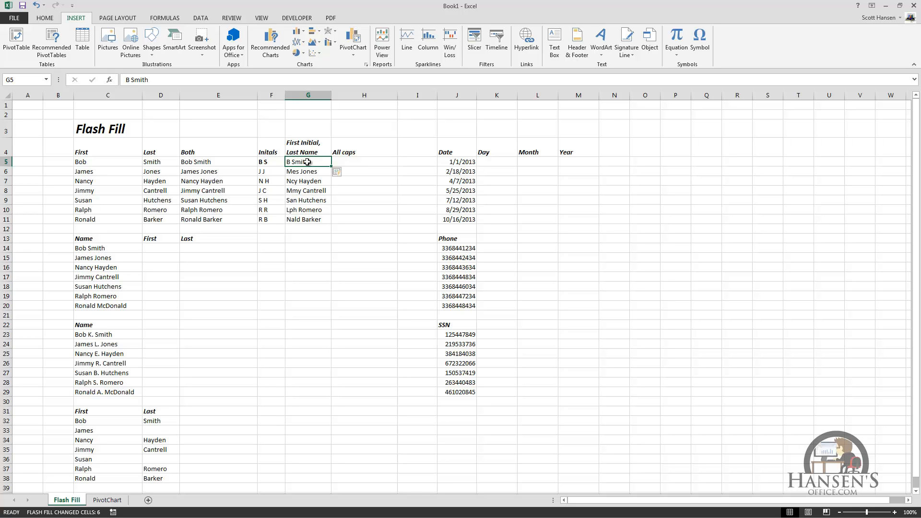
key(ctrl+z)
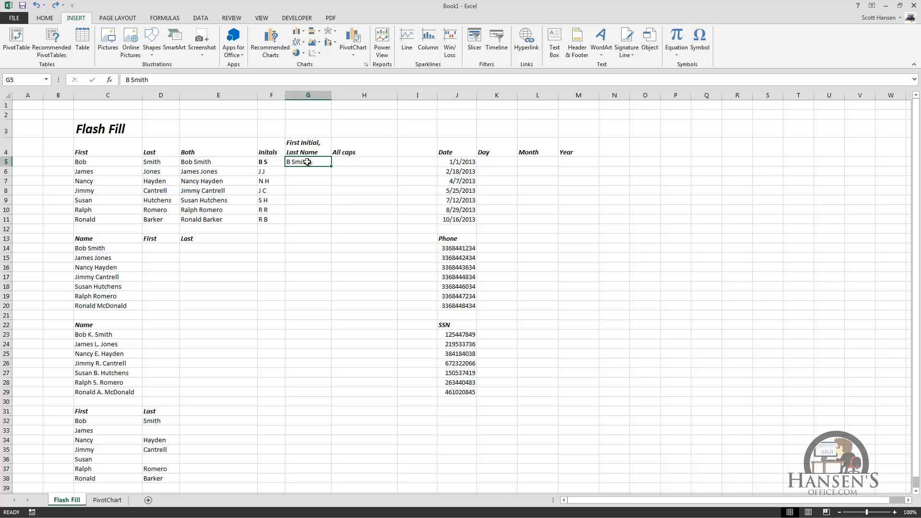
Within G5:G11, add a second first-initial-plus-last-name example in G6 and Flash Fill the rest.
key(shift+Down)
key(shift+Down)
key(shift+Down)
key(shift+Down)
key(shift+Down)
key(shift+Down)
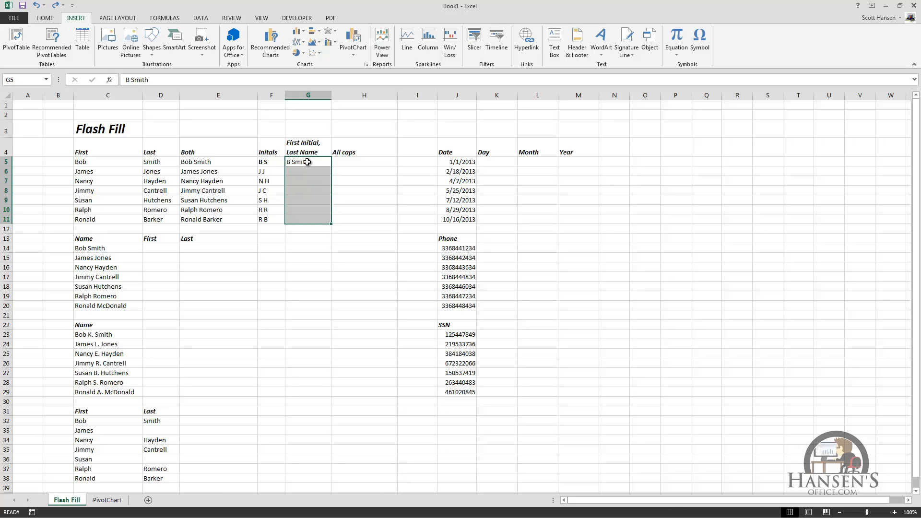
key(Return)
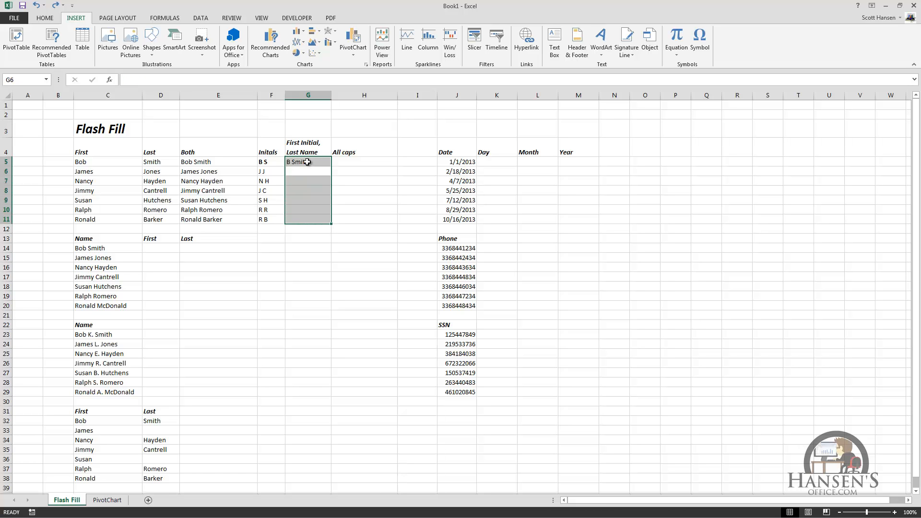
text(J J)
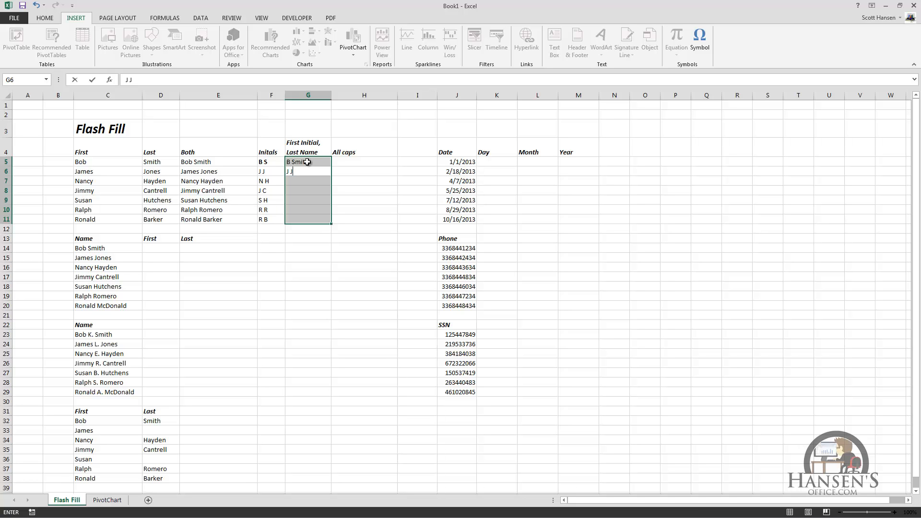
text(ones)
key(Return)
key(ctrl+e)
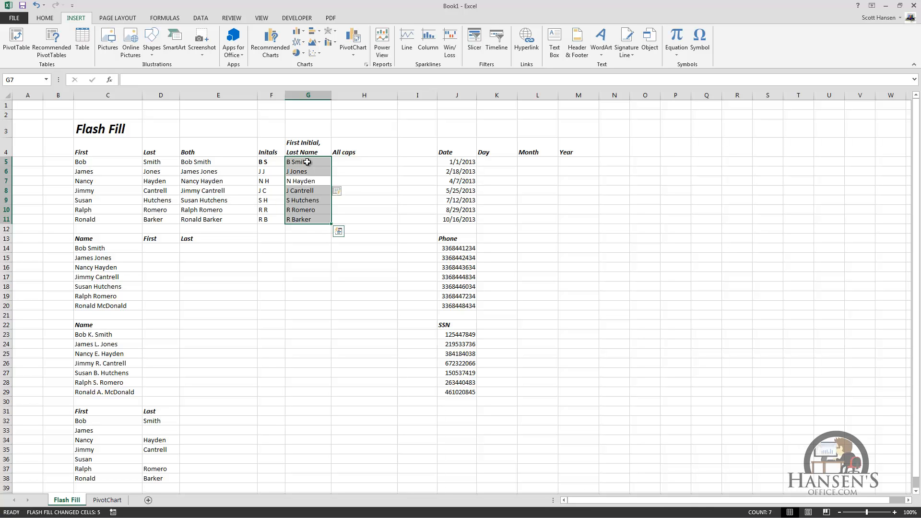
key(Right)
key(Up)
key(Up)
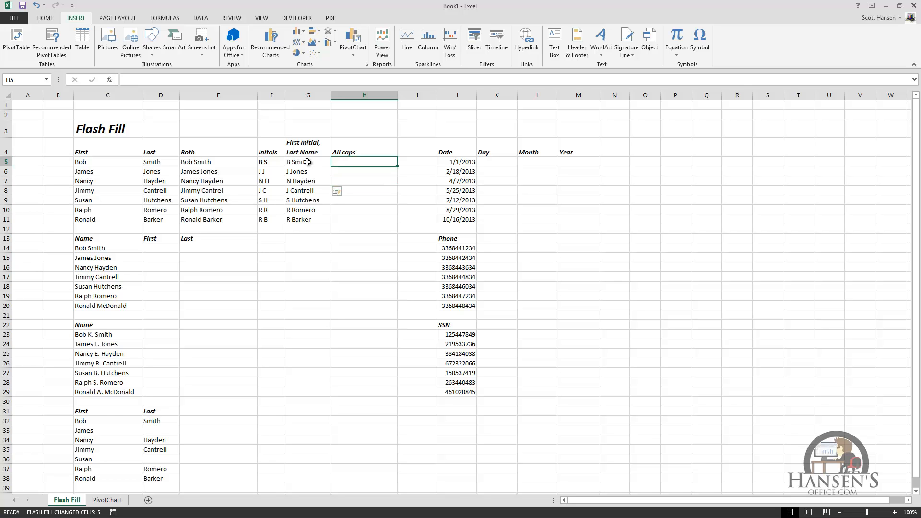
Enter the first full name in uppercase in H5 and Flash Fill H6:H11.
text(BOB SMITH)
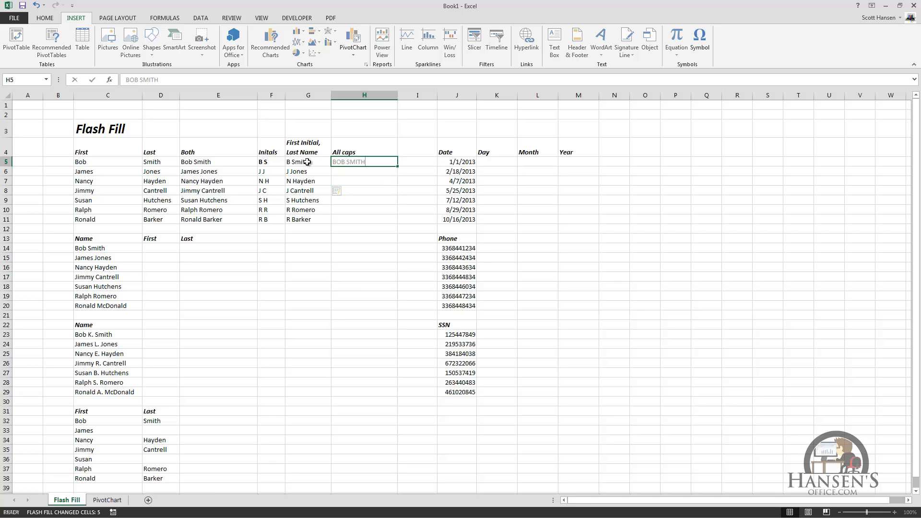
key(ctrl+Return)
key(ctrl+e)
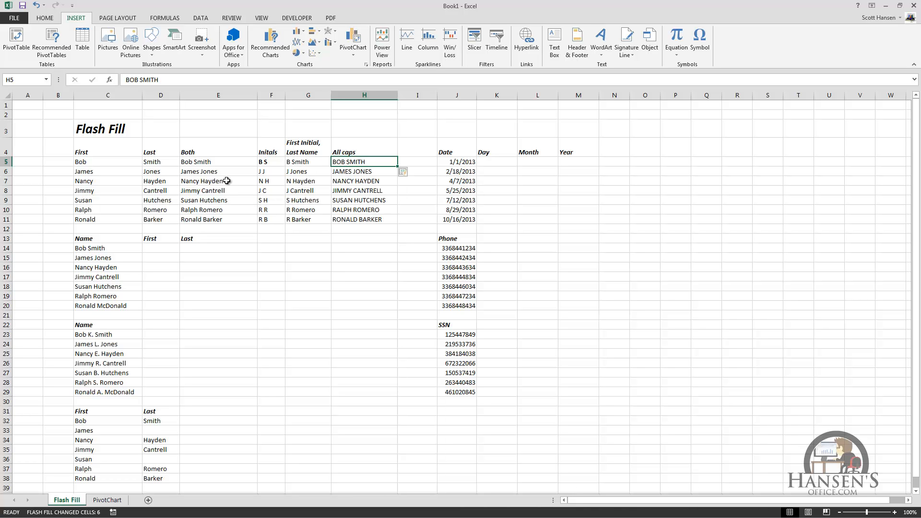
click(153, 251)
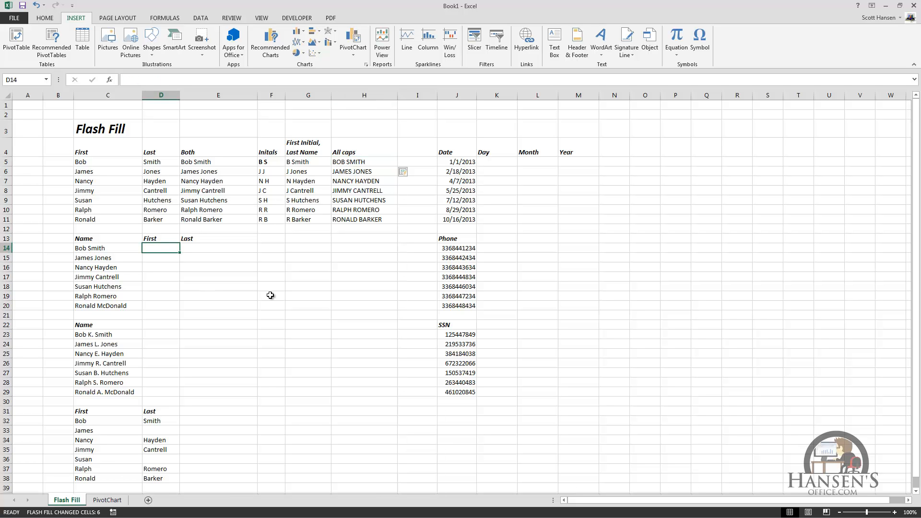
Flash Fill the First and Last columns from the first person's first and last name in row 14.
text(Bob)
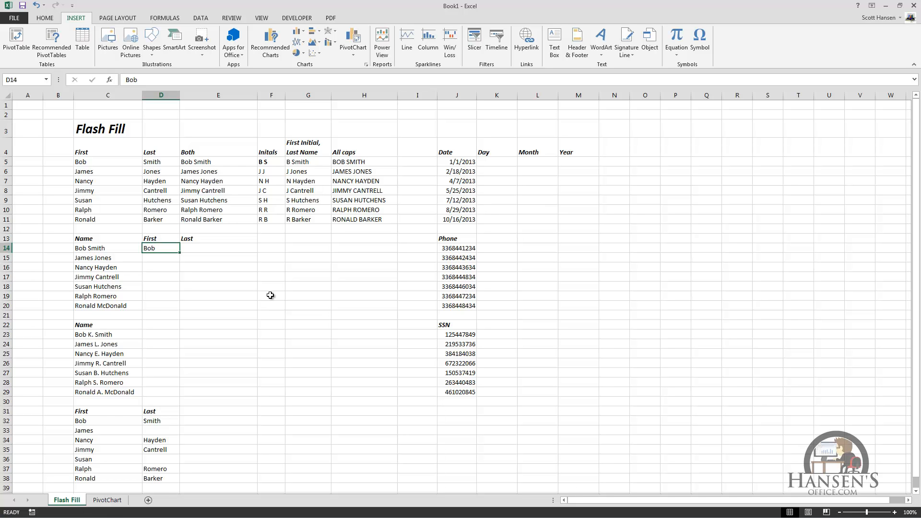
key(ctrl+e)
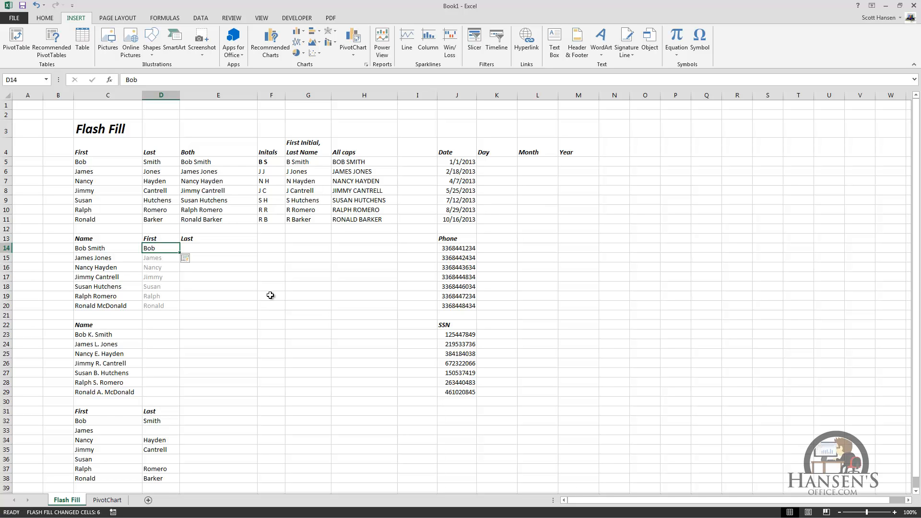
key(Tab)
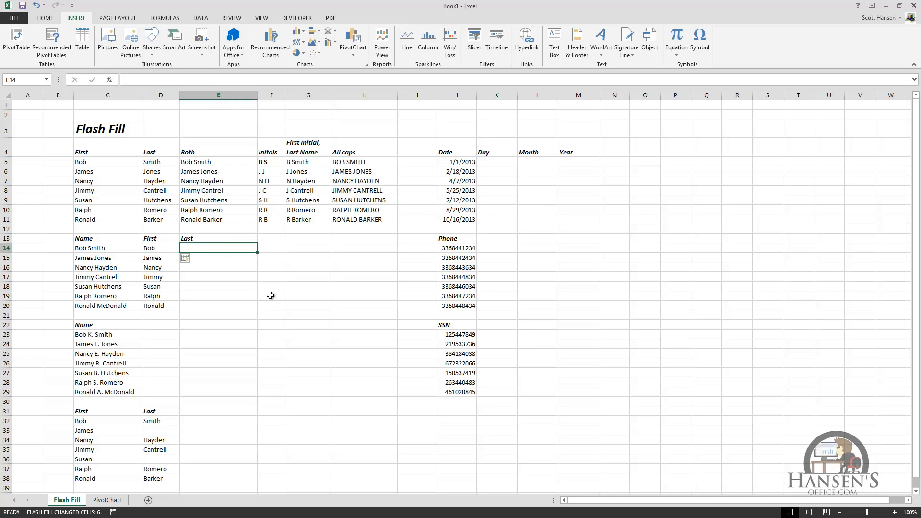
text(Smith)
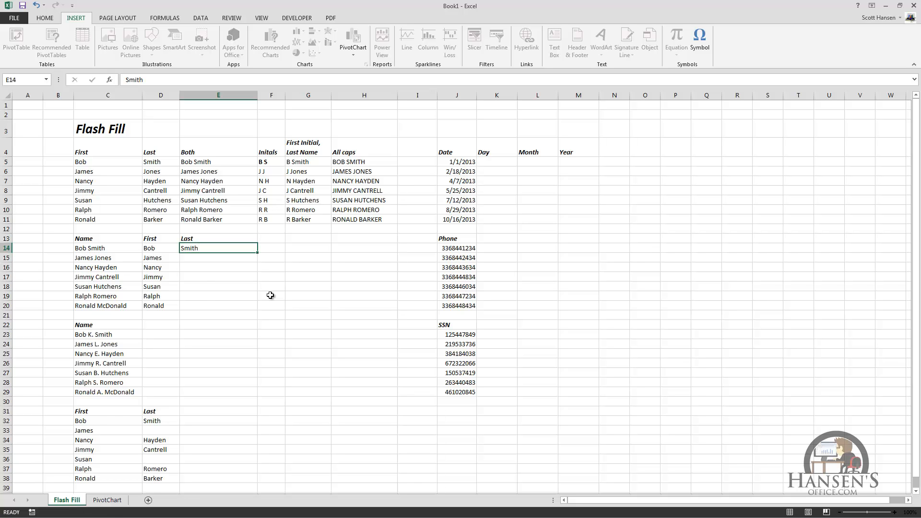
key(ctrl+e)
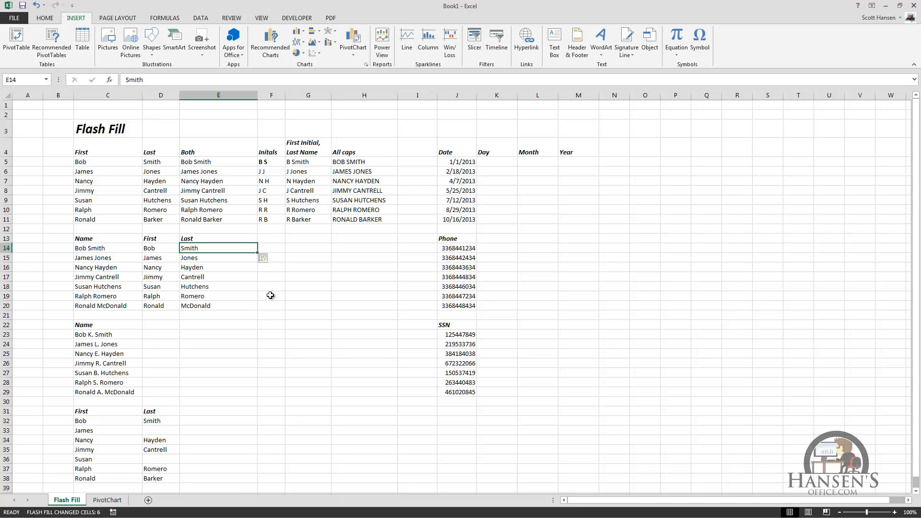
click(157, 334)
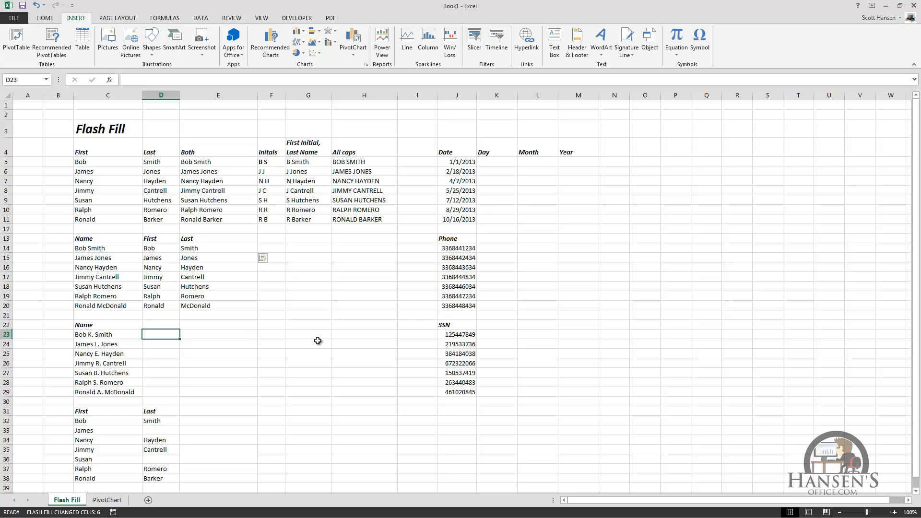
Enter the first middle initial in D23 and Flash Fill D24:D29.
text(K.)
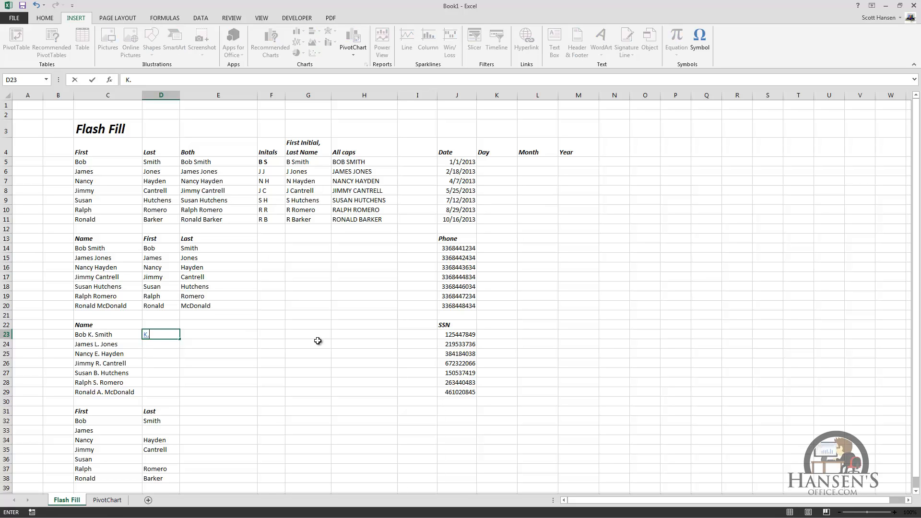
key(ctrl+Return)
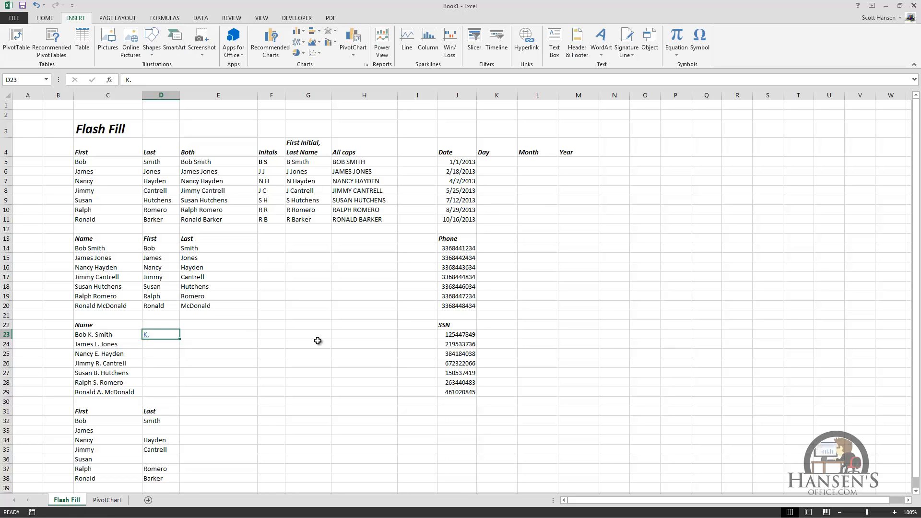
key(ctrl+e)
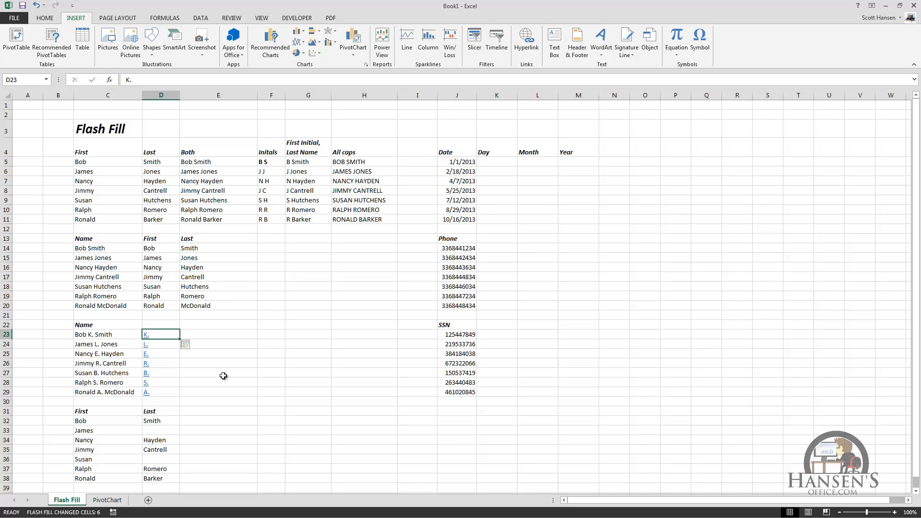
In E32:E38, give a full-name example and a first-name-only example, then accept Flash Fill.
click(200, 427)
drag(200, 428, 197, 479)
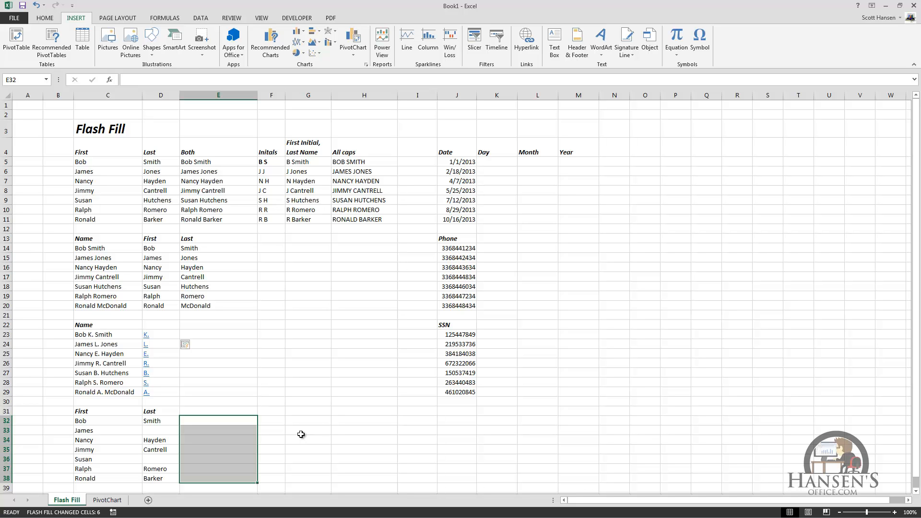
text(Bob Smith)
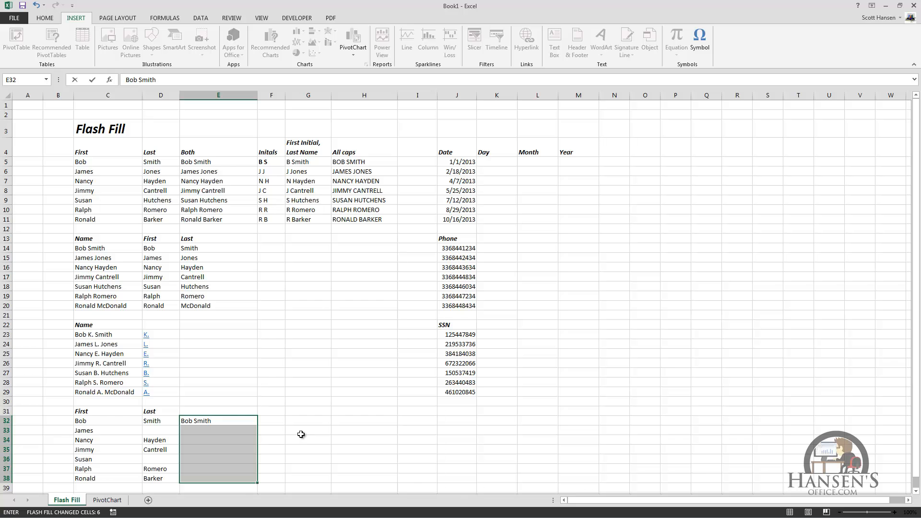
key(Return)
text(James)
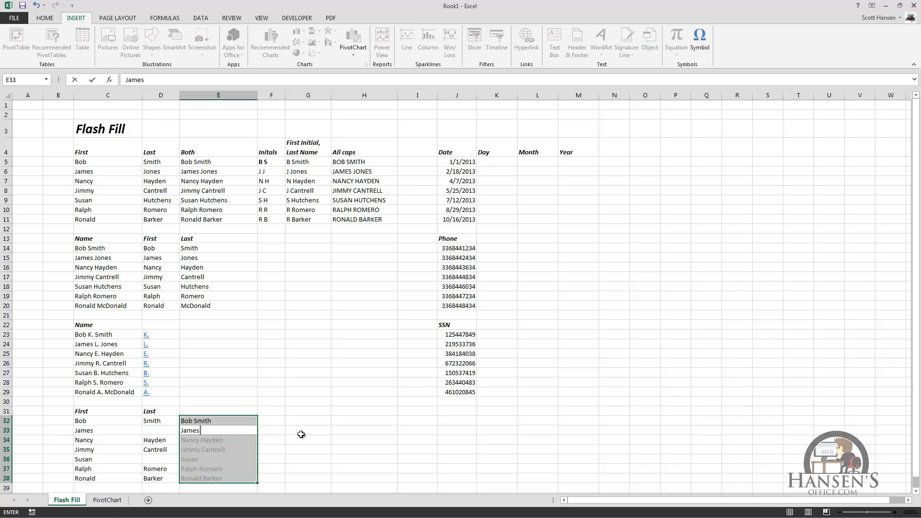
key(Return)
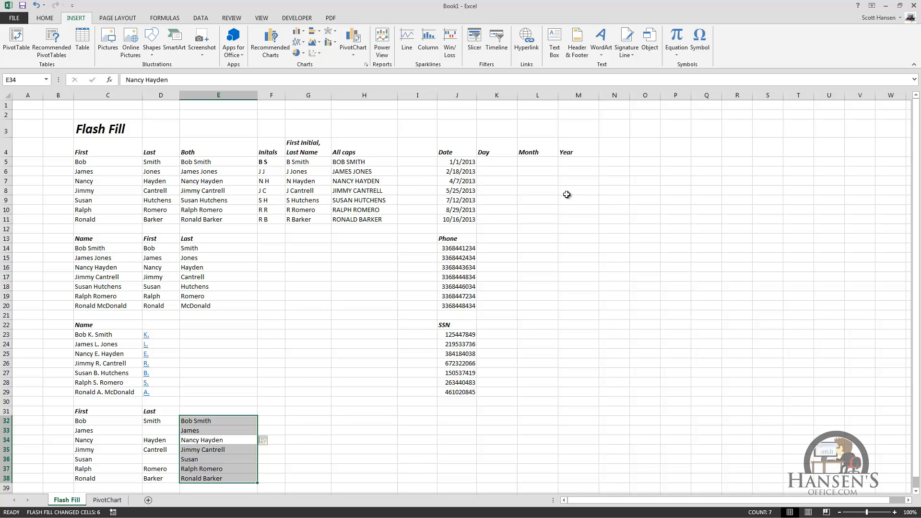
Try Flash Fill from day 1 in K5, then clear the incorrect Day results.
click(496, 162)
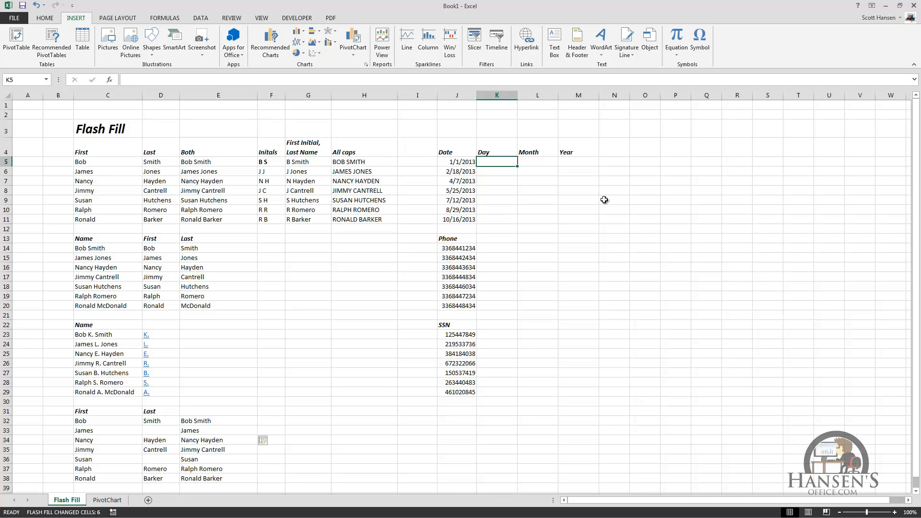
text(1)
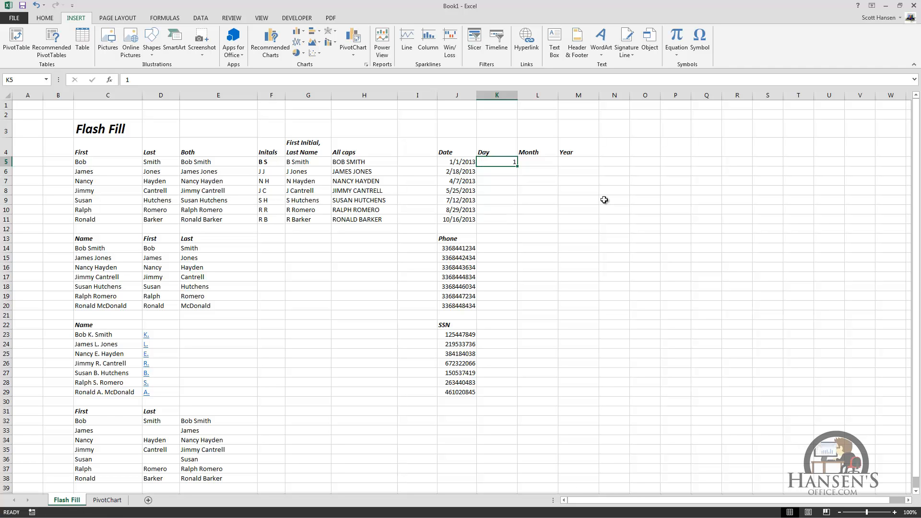
key(ctrl+e)
key(Down)
key(Down)
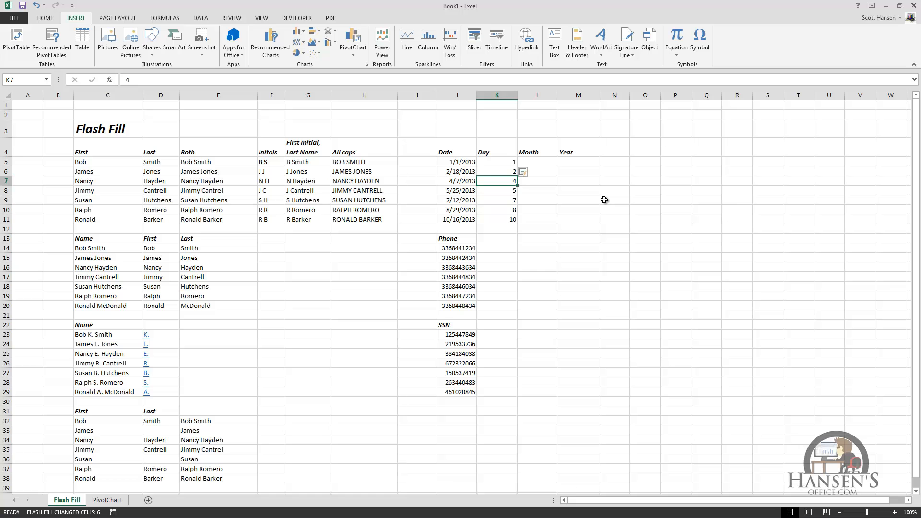
key(Down)
key(Down)
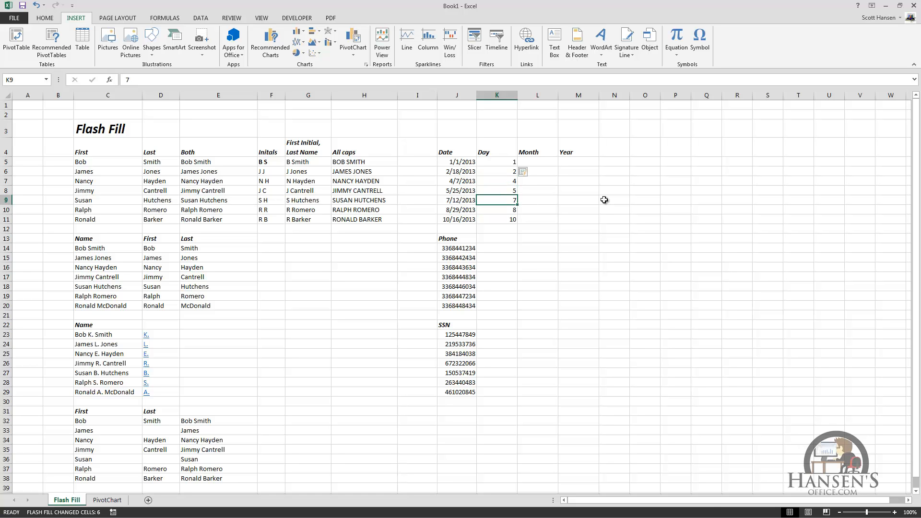
key(Up)
key(Up)
key(Up)
key(Up)
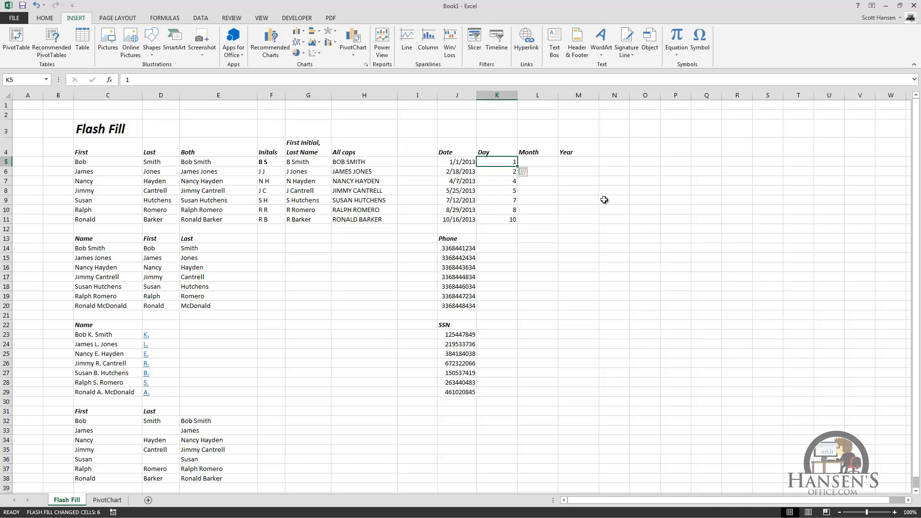
key(shift+Down)
key(shift+Down)
key(shift+Down)
key(shift+Down)
key(shift+Down)
key(shift+Down)
key(Delete)
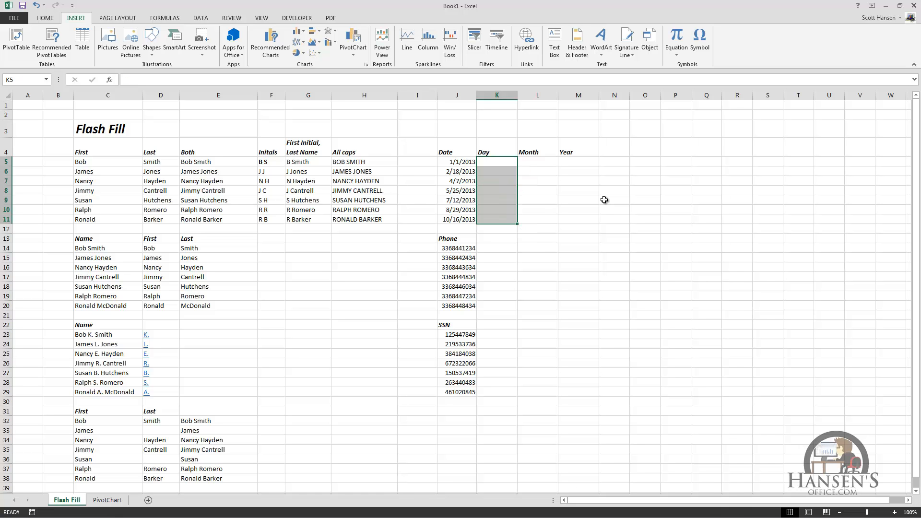
Refill K5:K11 by Flash Fill using example days 1 and 18.
key(shift+Up)
key(shift+Up)
key(shift+Up)
key(shift+Up)
key(shift+Up)
key(shift+Up)
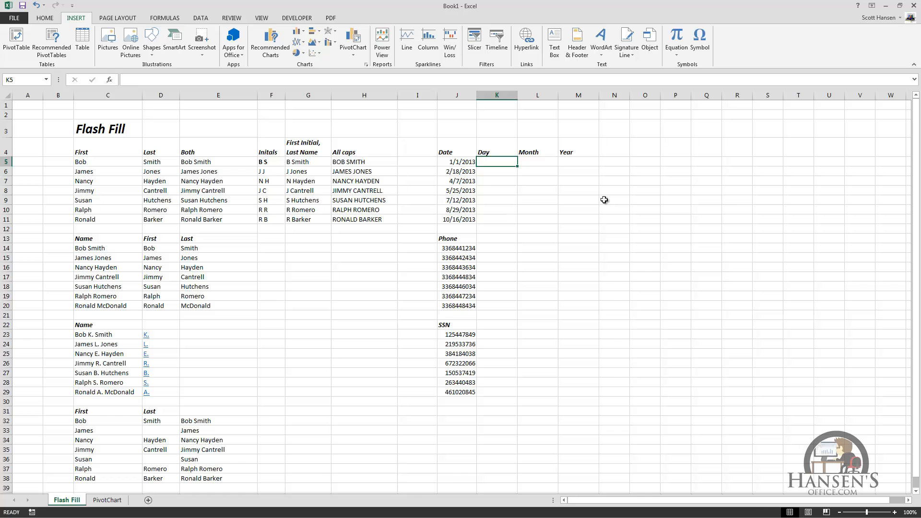
key(shift+Down)
key(shift+Down)
key(shift+Down)
key(shift+Down)
key(shift+Down)
key(shift+Down)
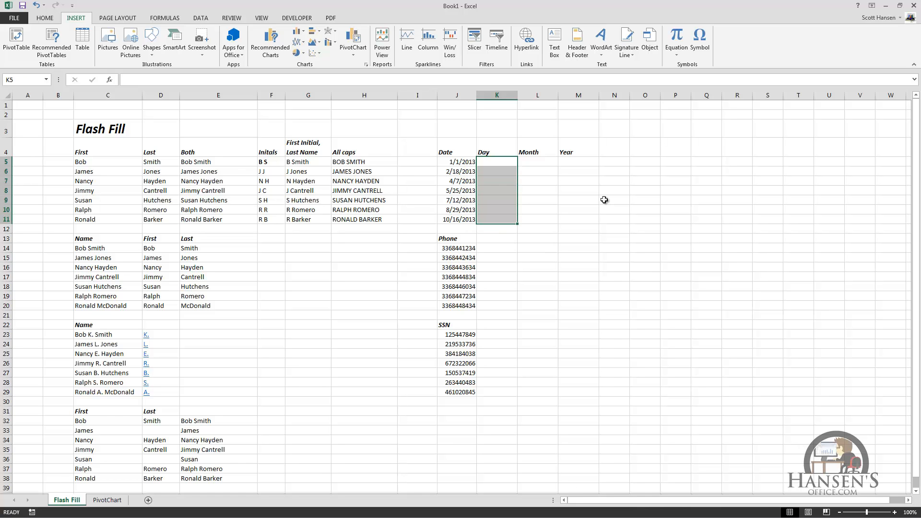
text(1)
key(Return)
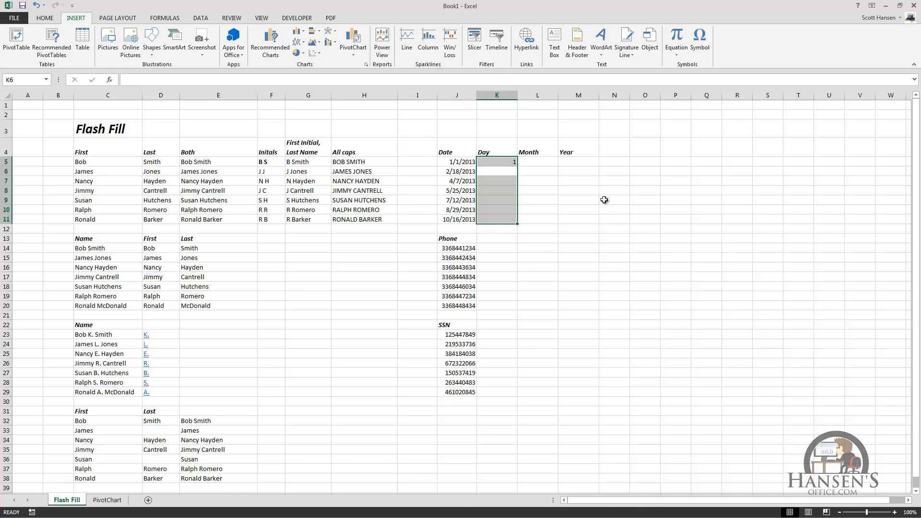
text(18)
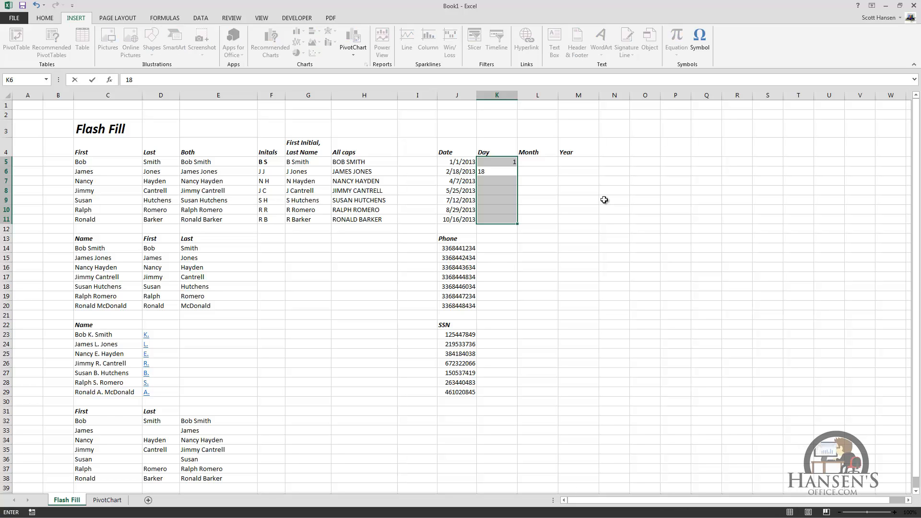
key(Return)
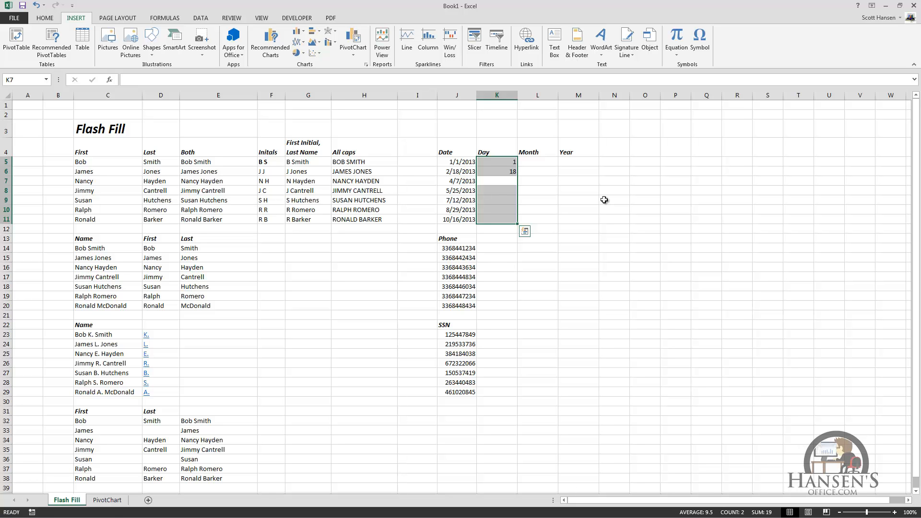
key(ctrl+e)
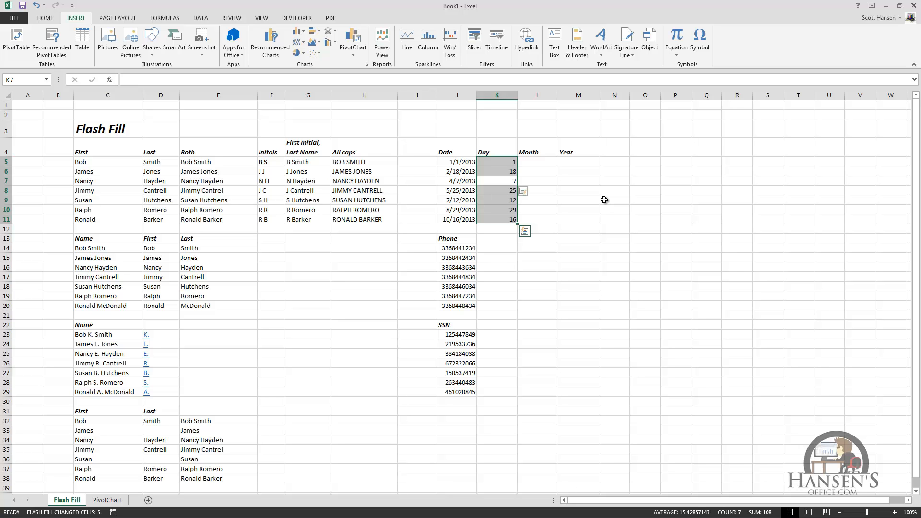
key(Return)
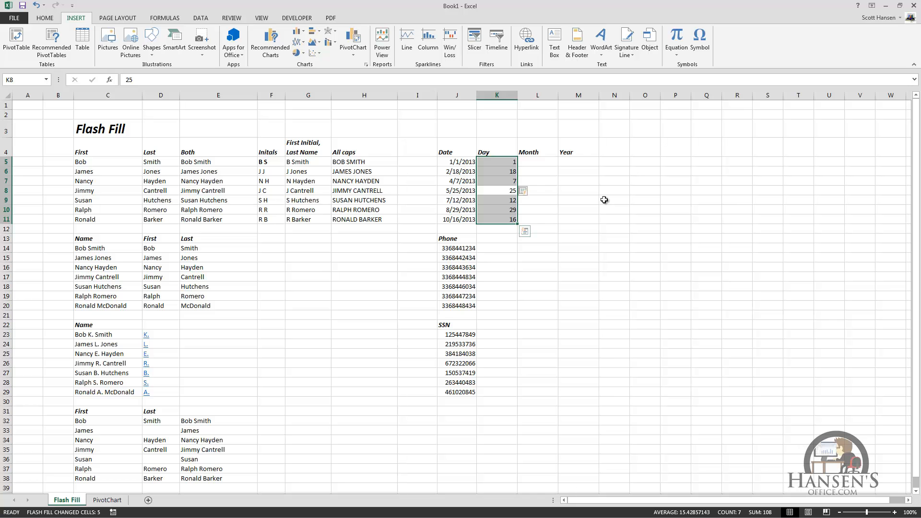
key(Right)
Fill the Month column L5:L11 by Flash Fill from example months 1 and 2.
key(Up)
key(Up)
key(Up)
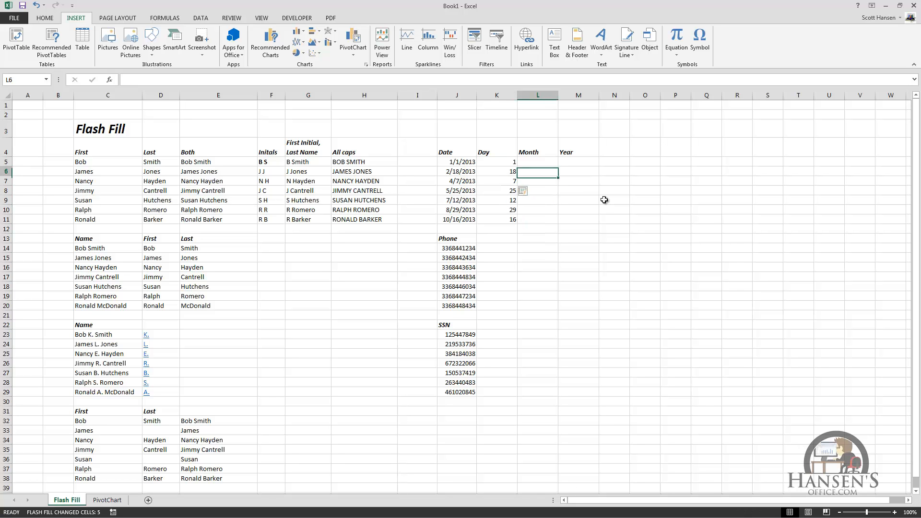
key(shift+Down)
key(shift+Down)
key(shift+Down)
key(shift+Down)
key(shift+Down)
key(shift+Down)
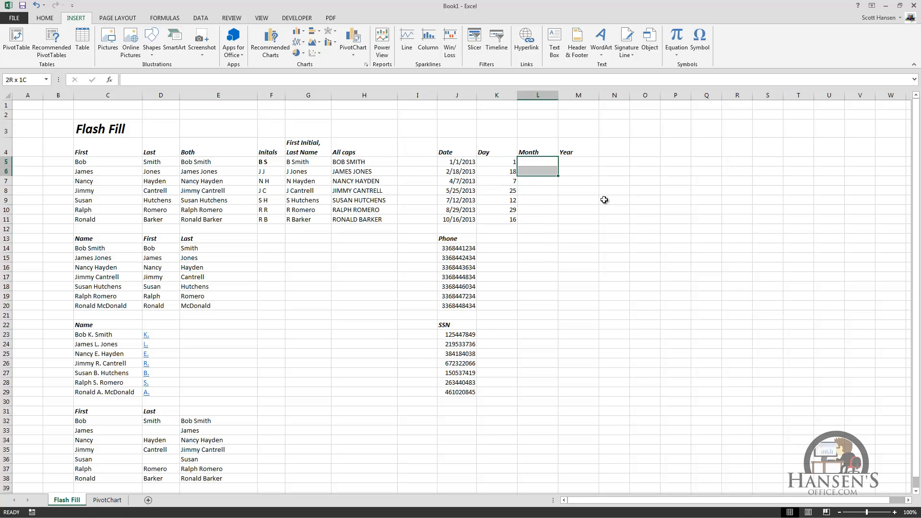
text(1)
key(Return)
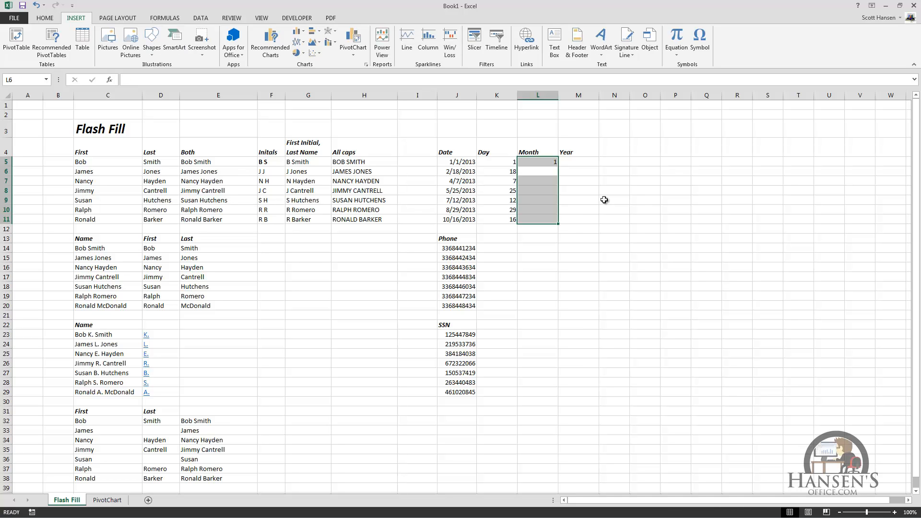
text(2)
key(Return)
key(ctrl+e)
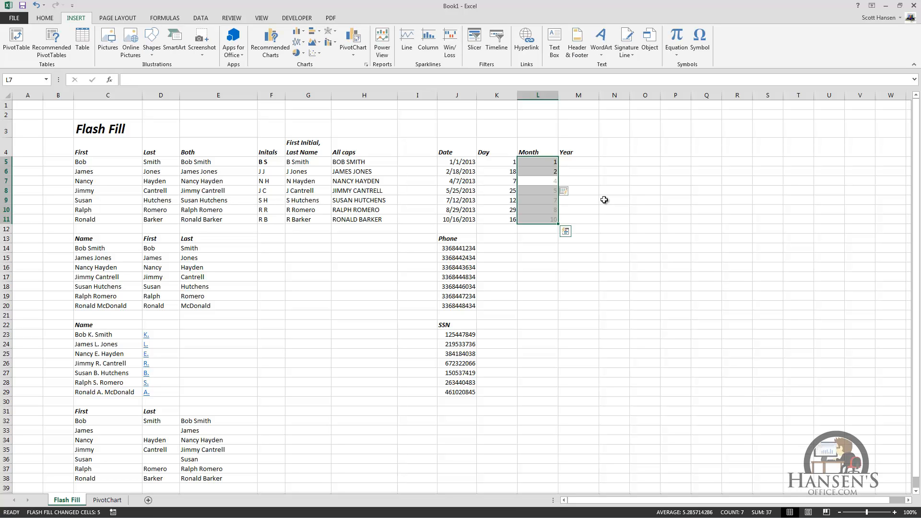
Enter 2013 in M5 and Flash Fill the Year column for all dates.
key(Right)
key(Up)
key(Up)
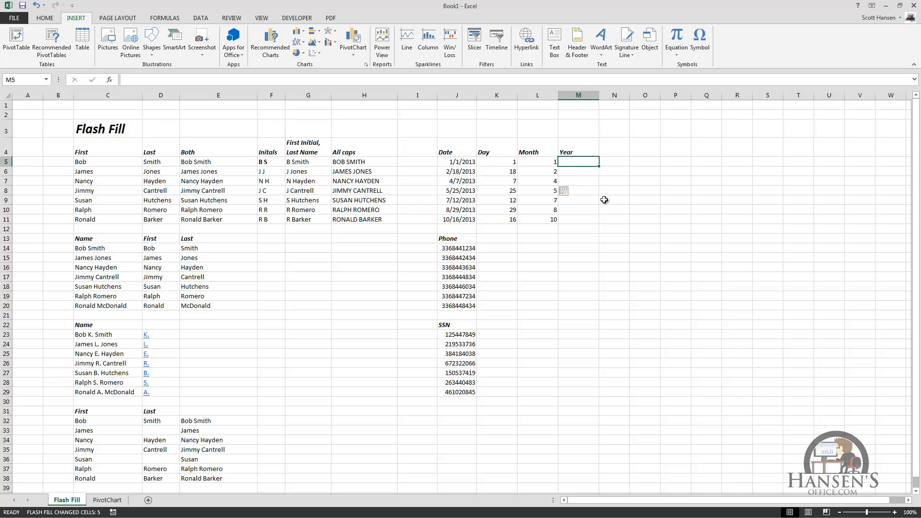
text(2013)
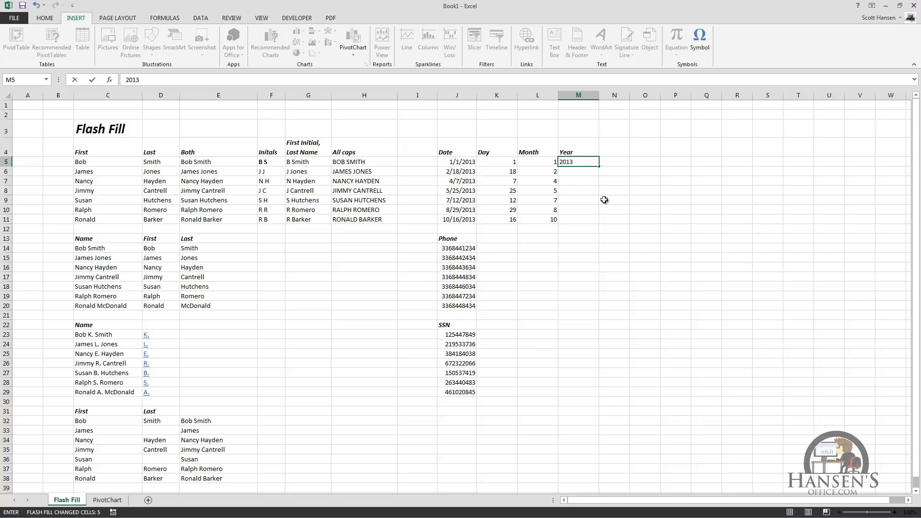
key(ctrl+Return)
key(ctrl+e)
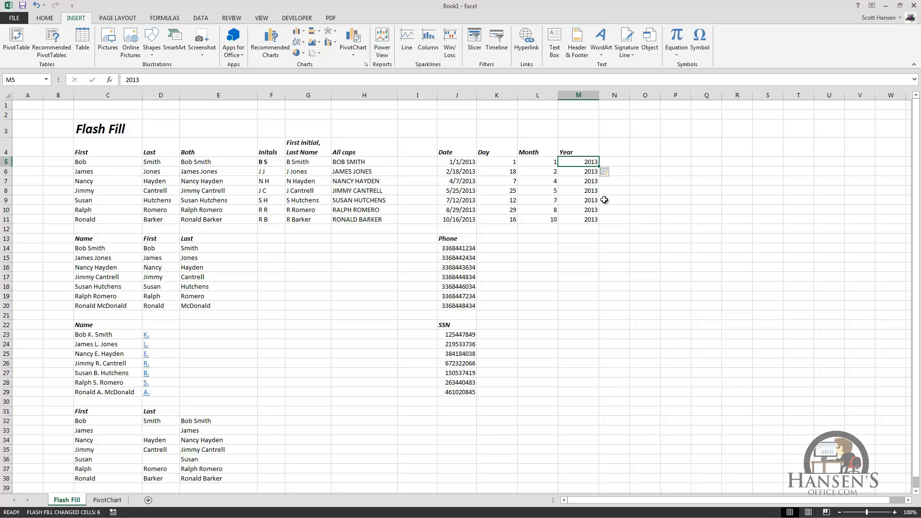
Type the first phone number as (area code) xxx-xxxx in K14 and Flash Fill the rest.
click(485, 248)
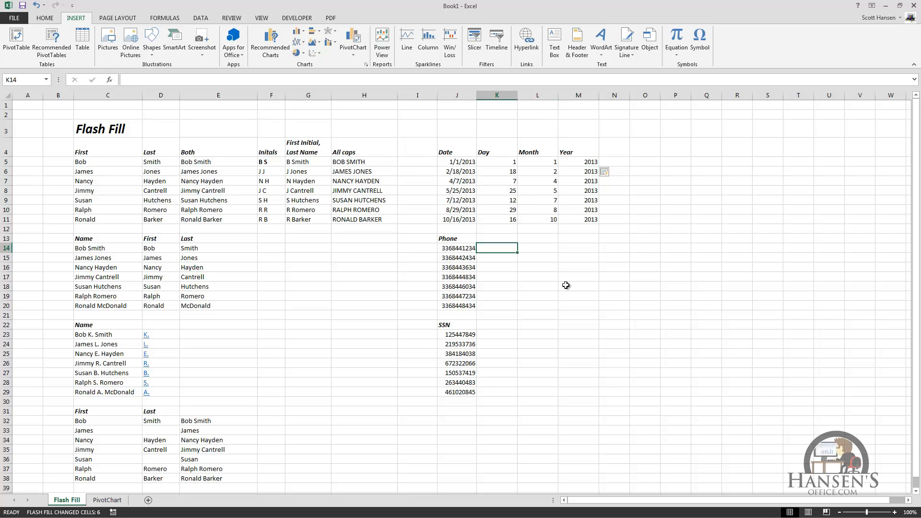
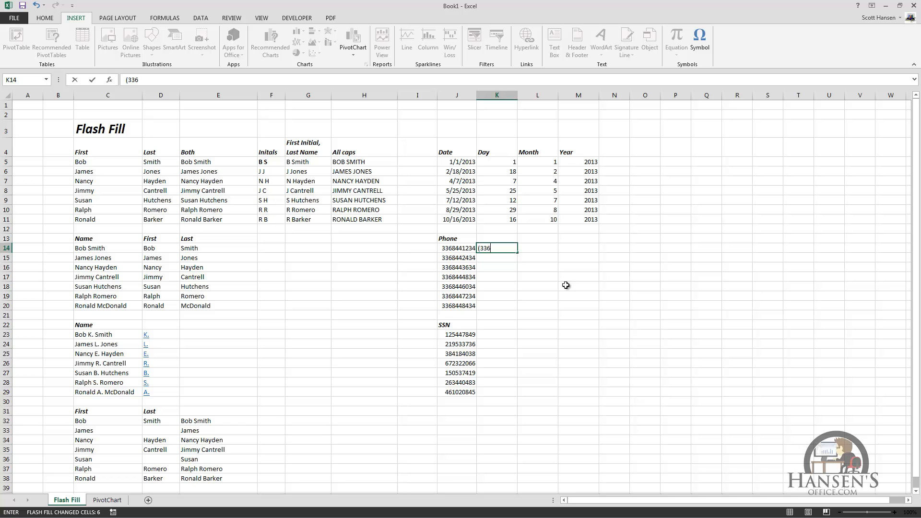
key(ctrl+Return)
key(ctrl+e)
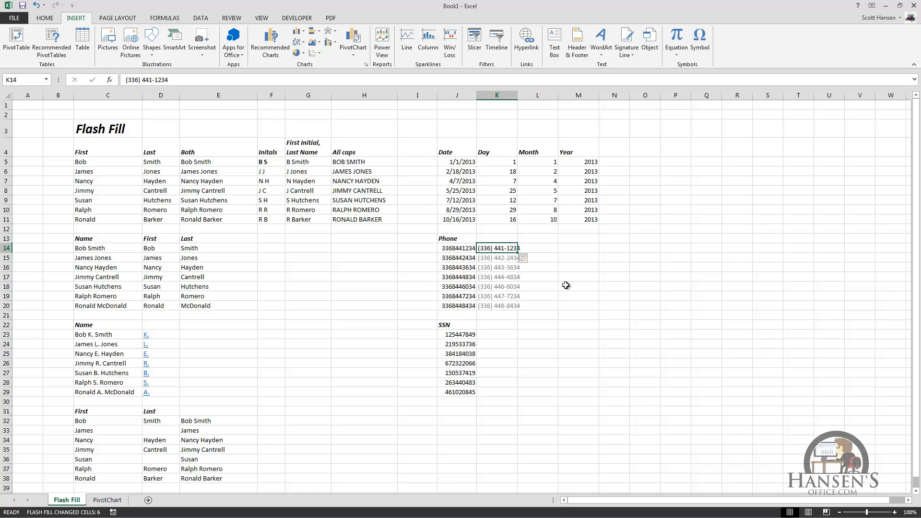
Type the first SSN with hyphens in K23 and Flash Fill the remaining SSNs.
key(Down)
key(Down)
key(Down)
key(Down)
key(Down)
key(Down)
key(Down)
key(Down)
key(Down)
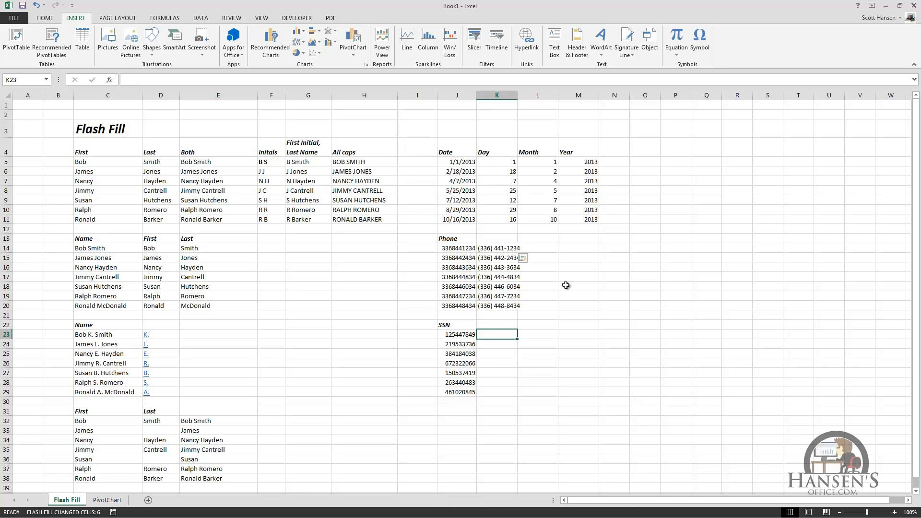
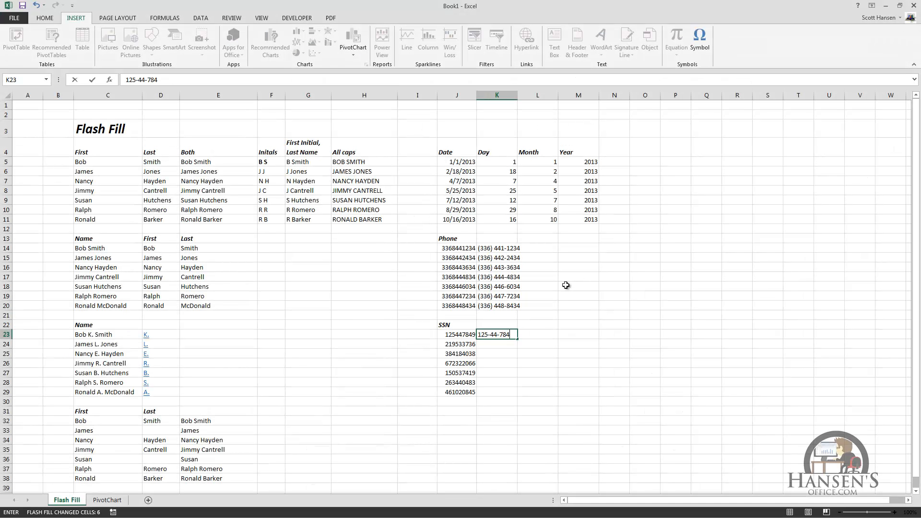
key(ctrl+Return)
key(ctrl+e)
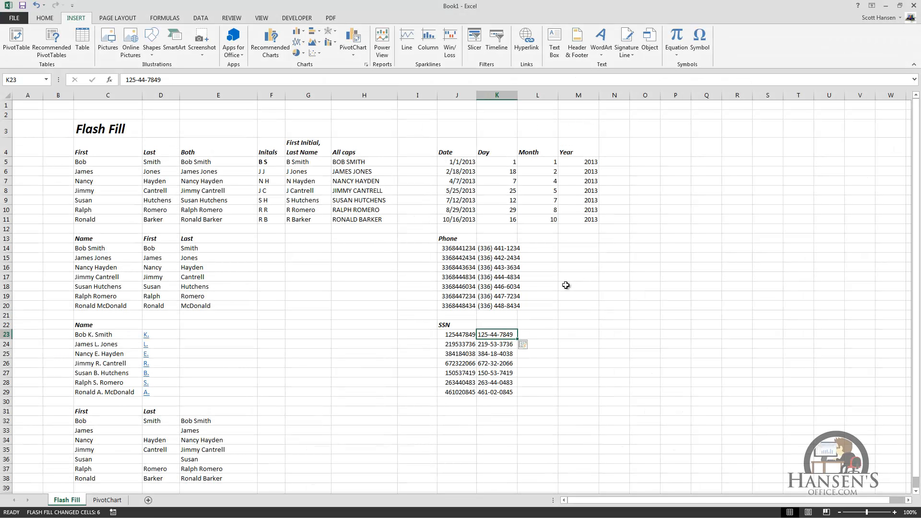